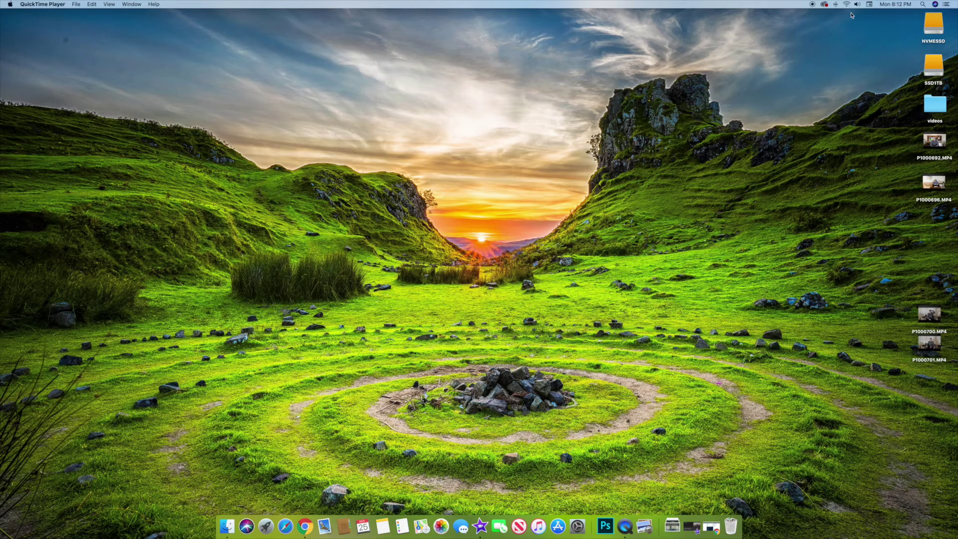
Launch Adobe Photoshop CC 2019 from Spotlight, then quit it.
click(923, 5)
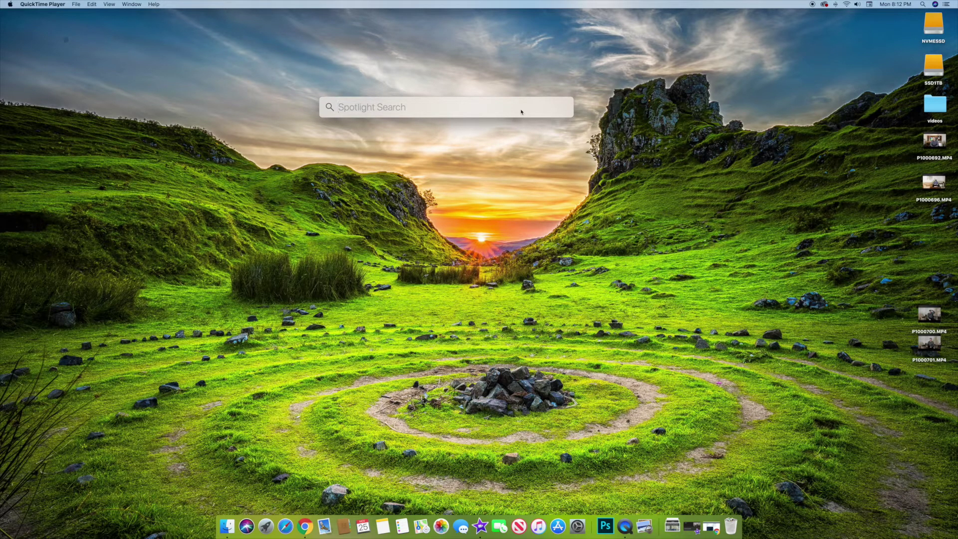
text(photoshop)
key(Return)
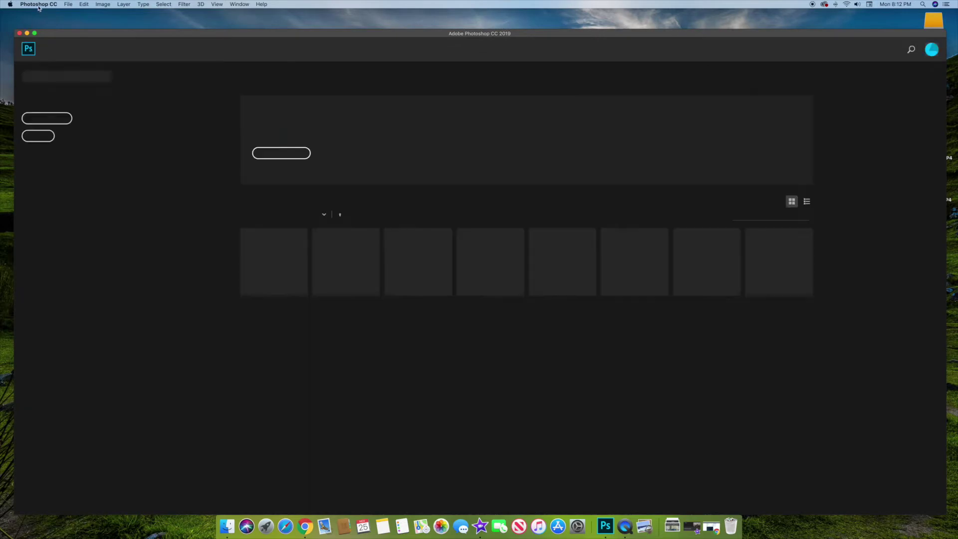
click(38, 4)
click(47, 76)
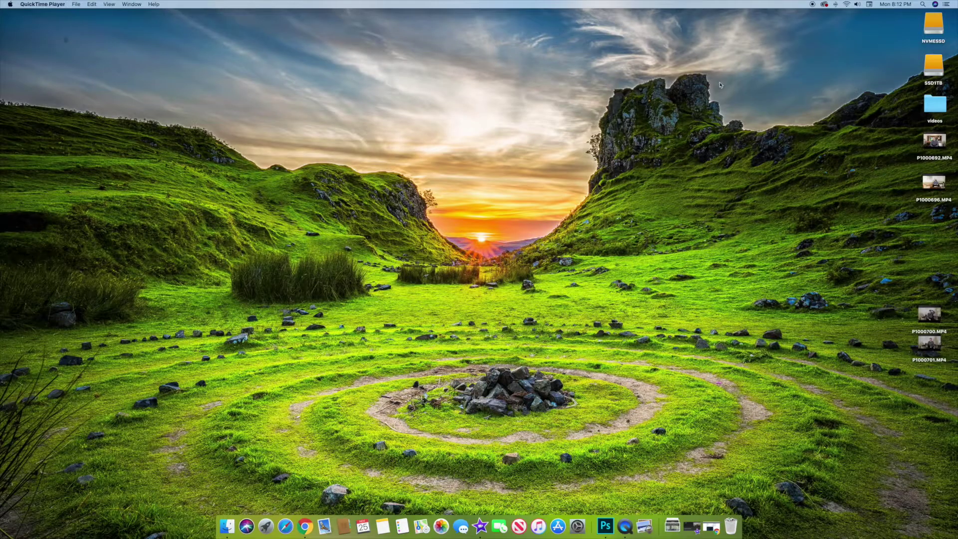
Replace the old photoshop query in Spotlight with 'photos from last week'.
click(922, 4)
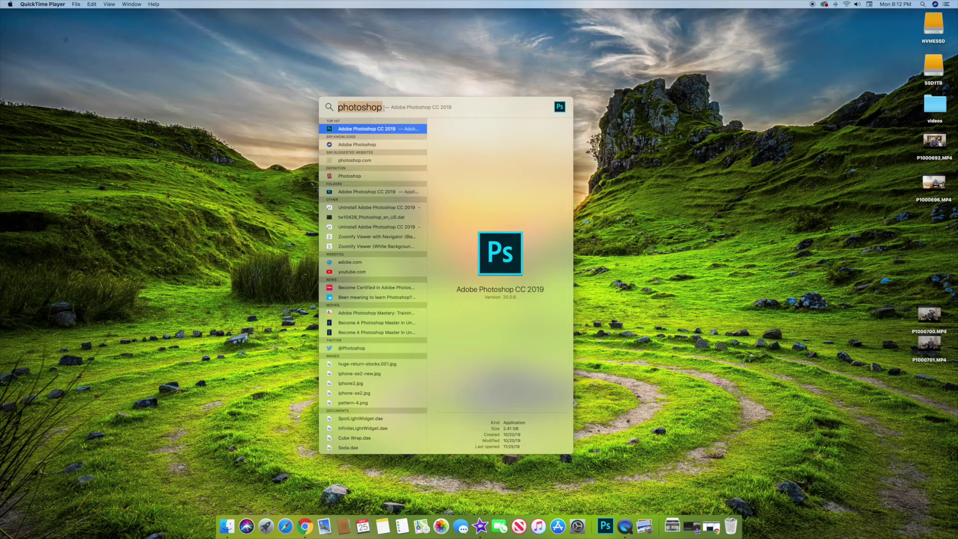
drag(383, 107, 336, 108)
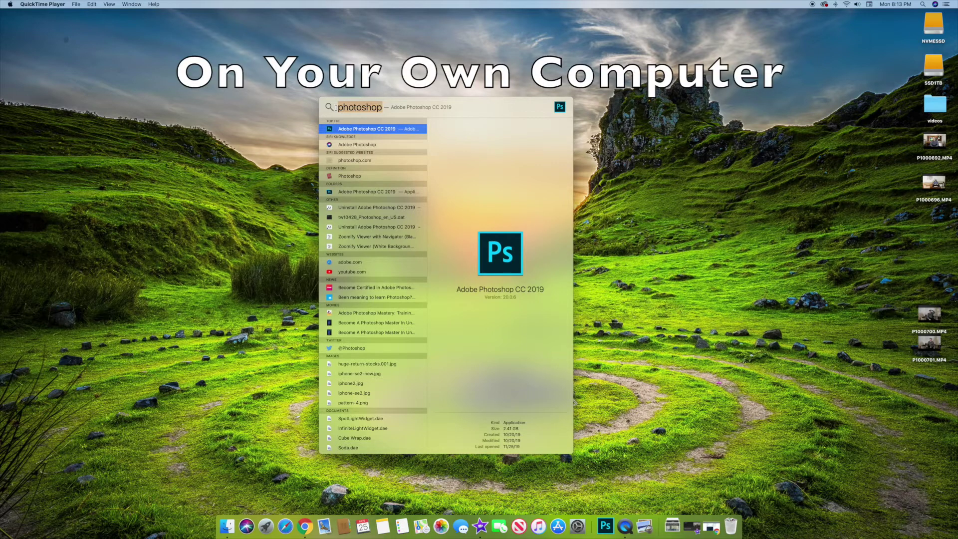
text(photos from last week)
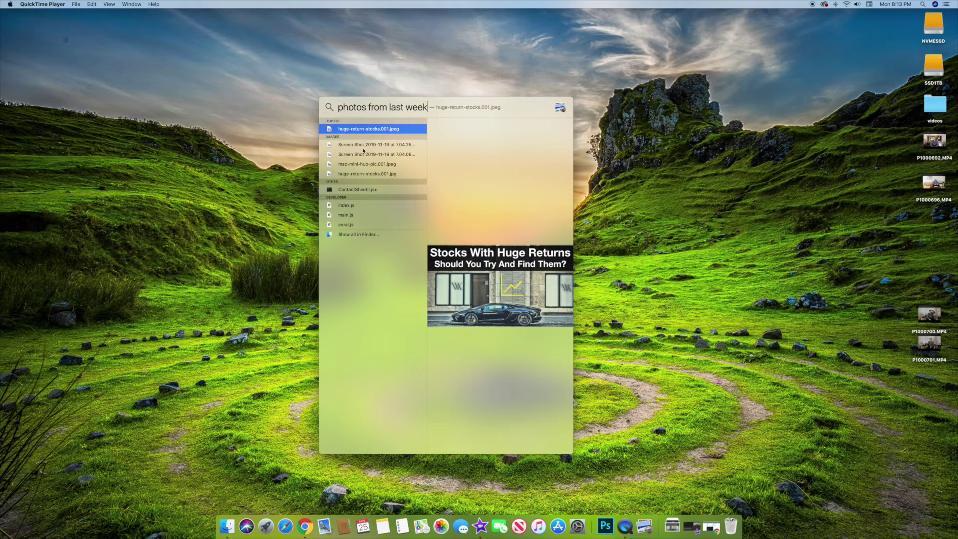
View last-week photos in Finder, then open and close the top photo from last month.
click(367, 234)
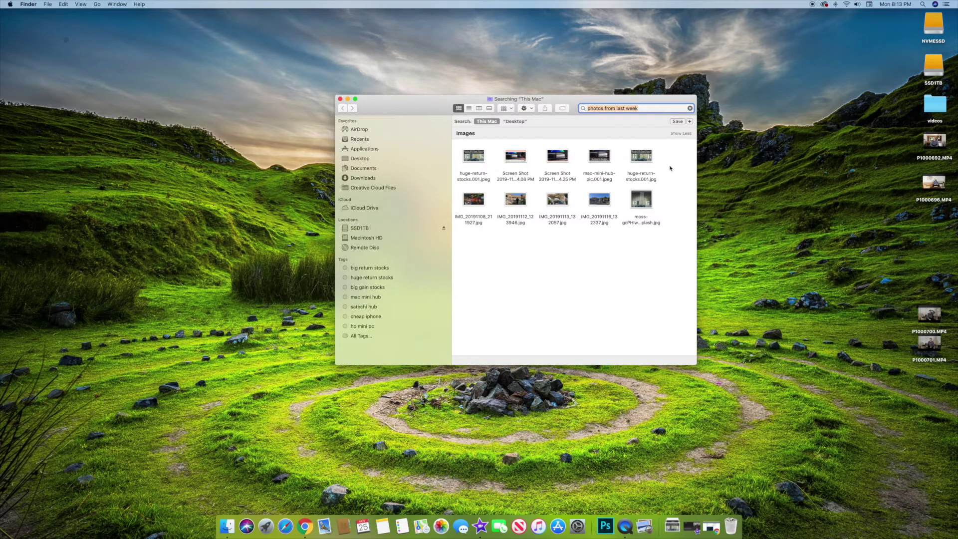
click(340, 100)
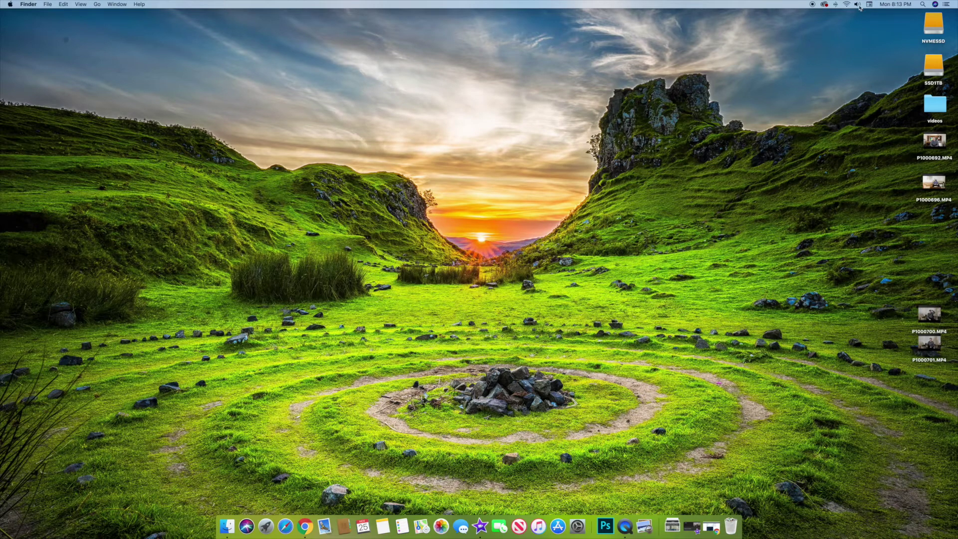
click(923, 5)
drag(435, 107, 409, 108)
text(month)
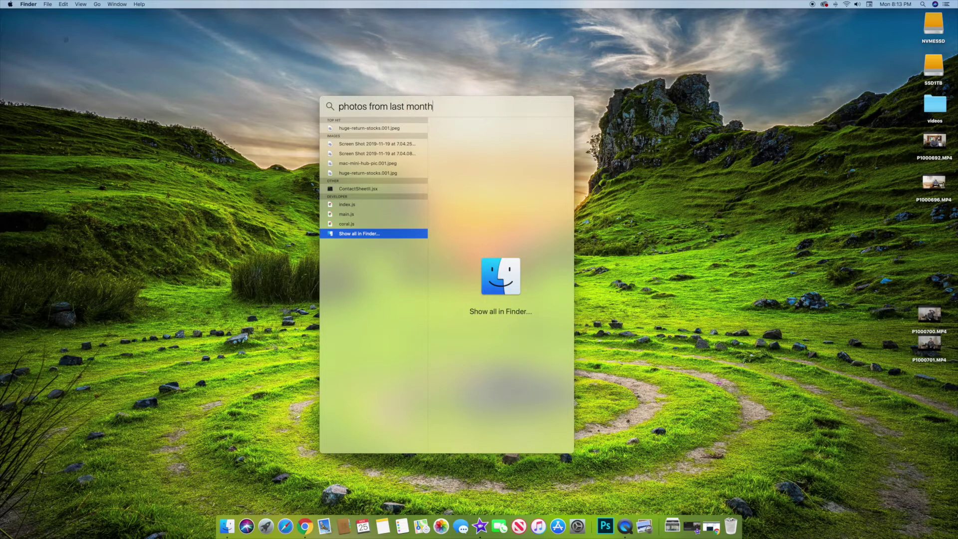
key(Return)
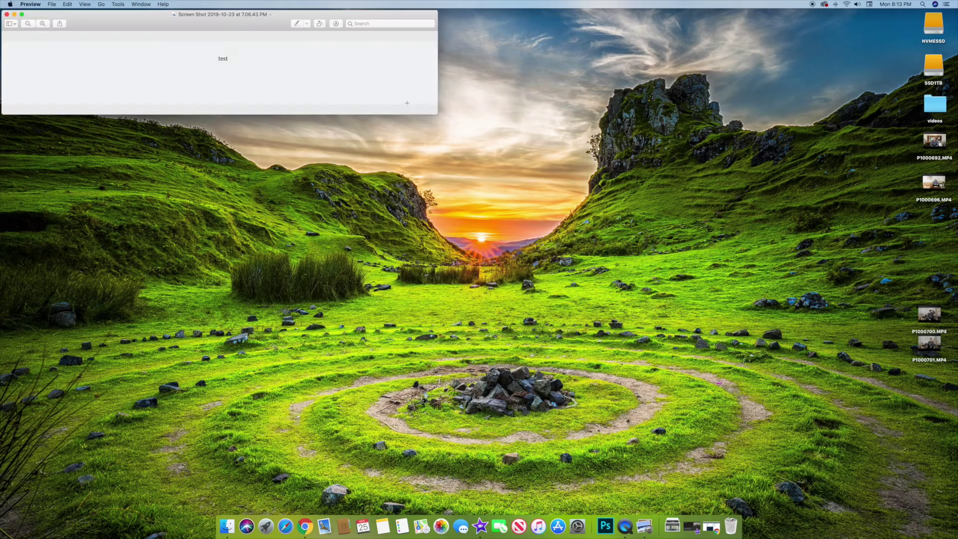
click(7, 14)
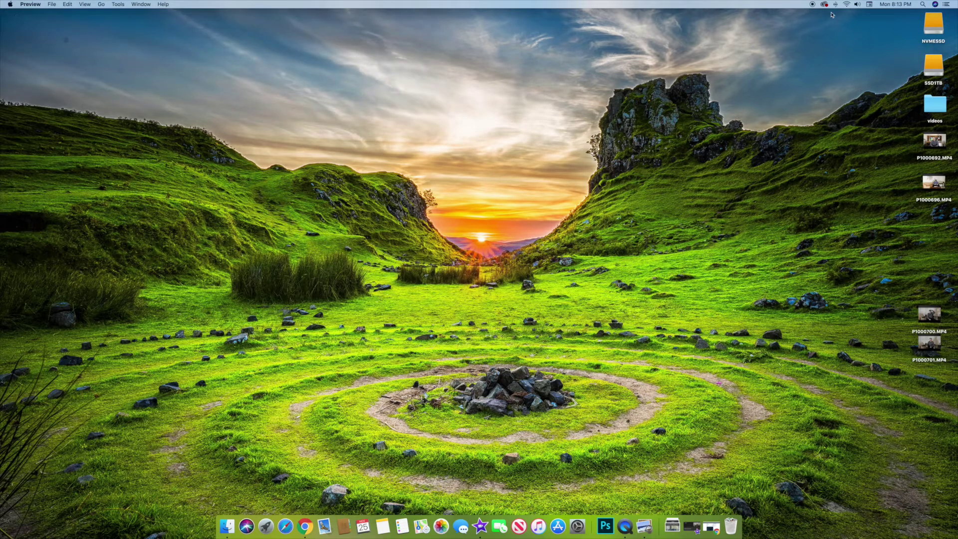
Browse all last-month photo results in Finder, then close the window.
click(923, 5)
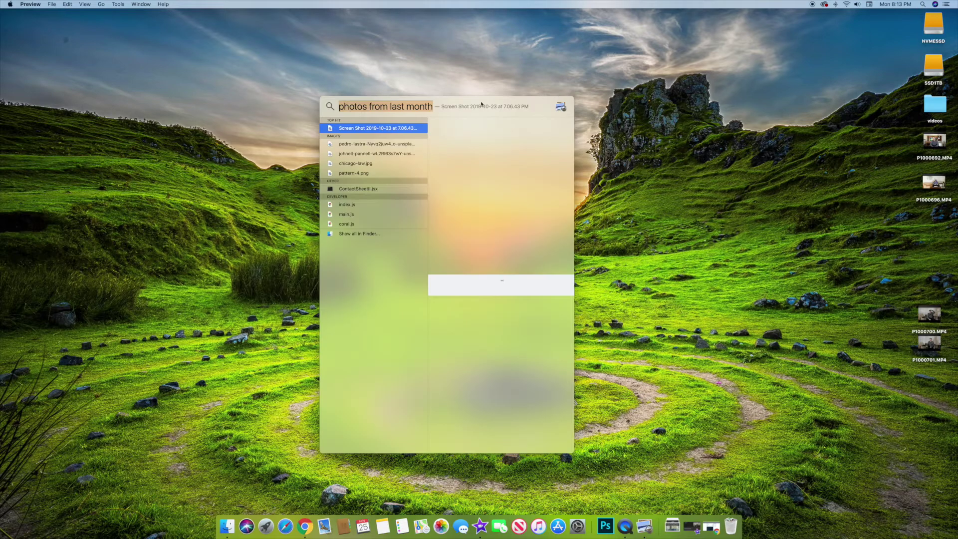
click(369, 234)
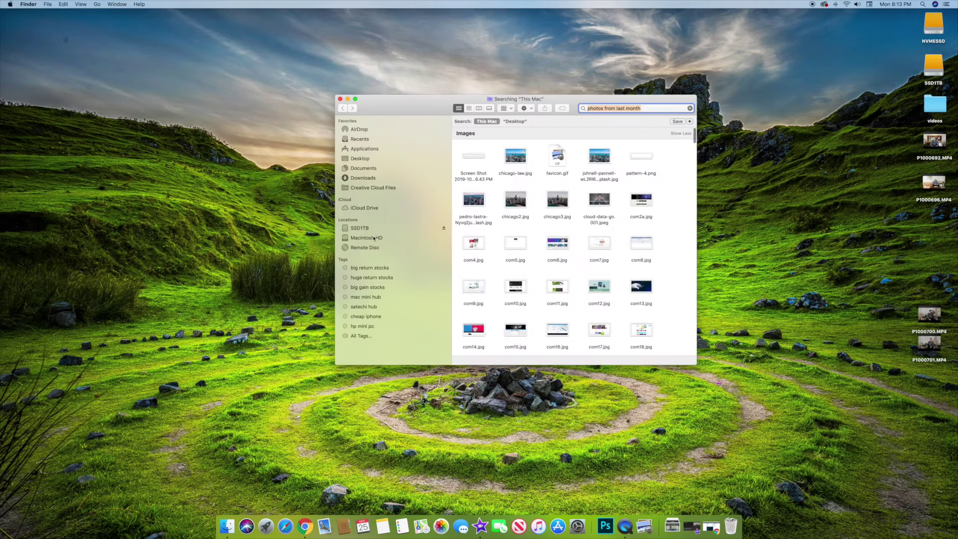
scroll(624, 242, down, 10)
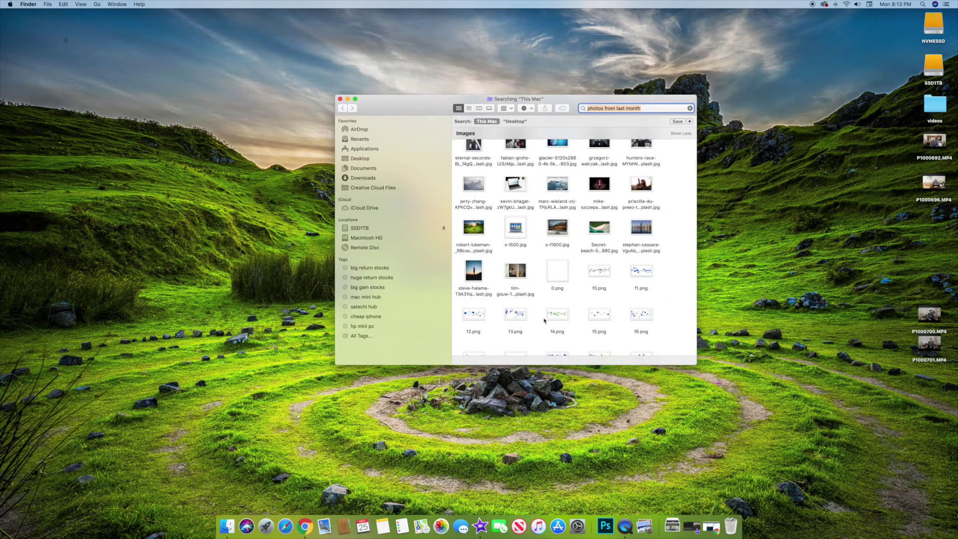
click(341, 99)
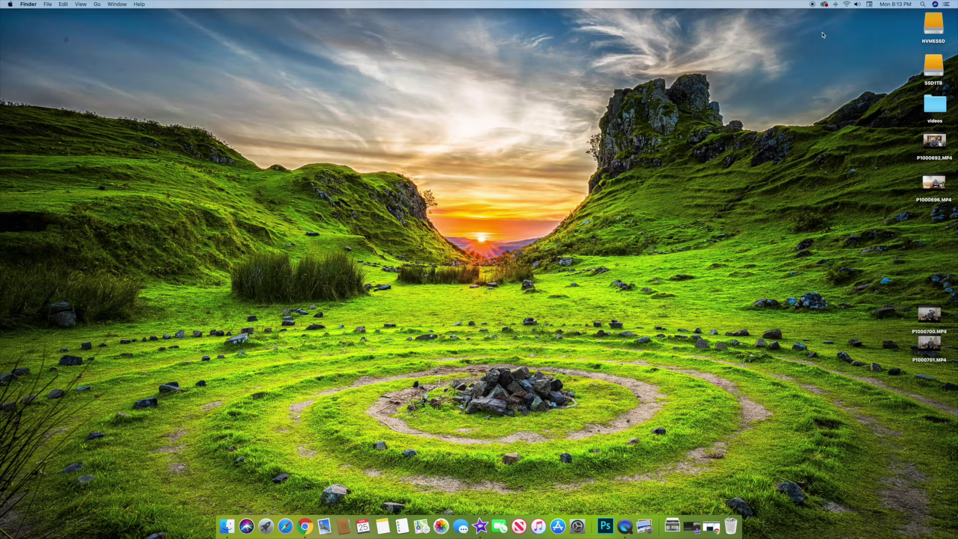
Replace the Spotlight query with 'movies from last month'.
click(923, 6)
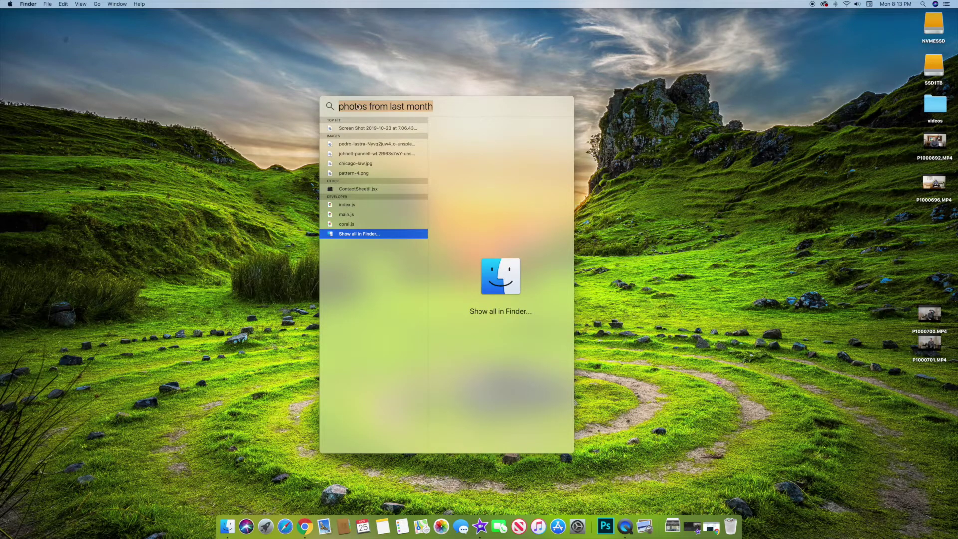
click(357, 106)
drag(340, 107, 502, 111)
text(movies from )
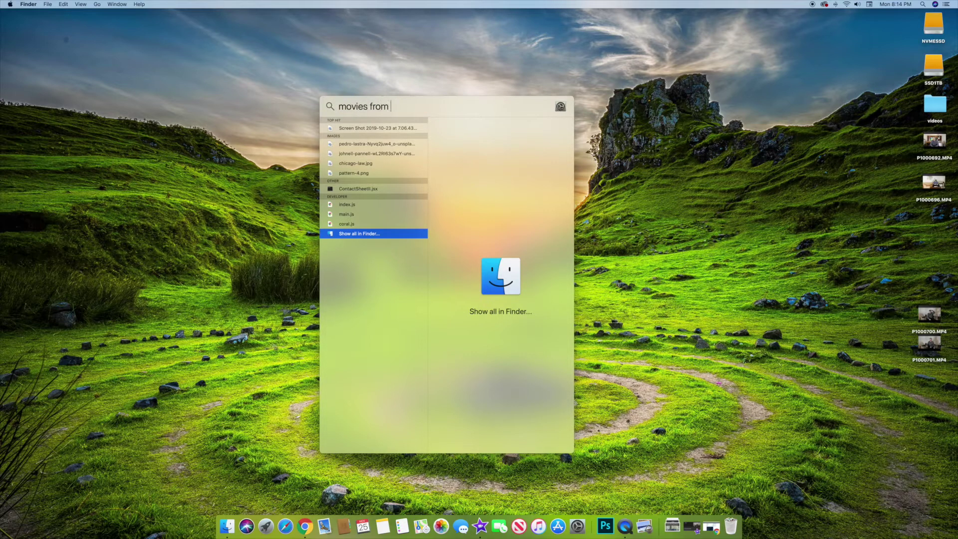
text(last month)
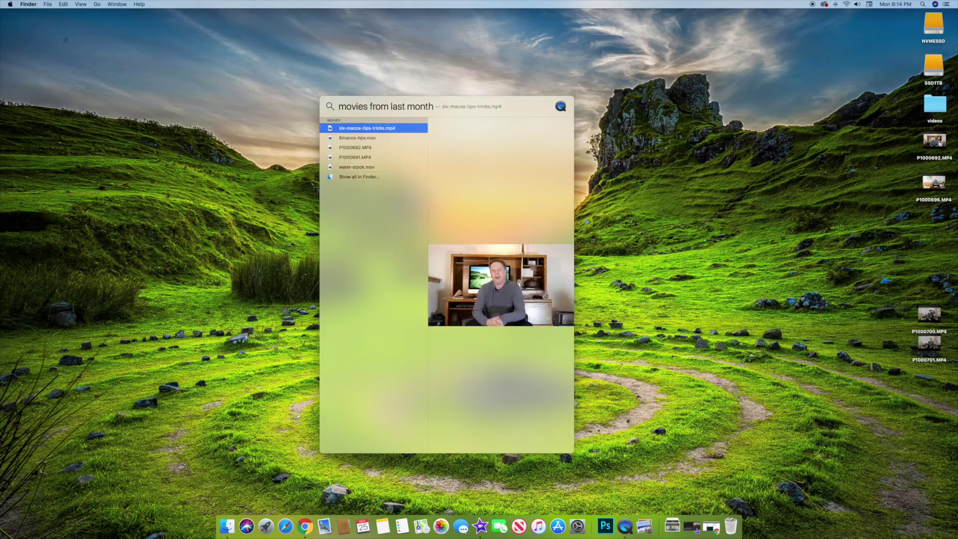
Browse the last-month movie results in Finder, then reopen Spotlight lower on screen.
click(362, 179)
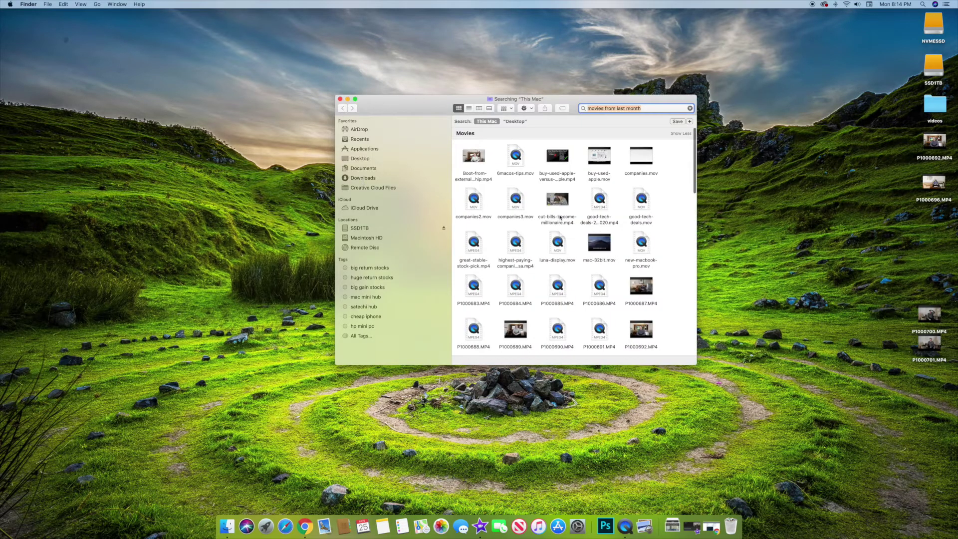
scroll(575, 216, down, 5)
scroll(576, 216, up, 5)
scroll(578, 215, up, 3)
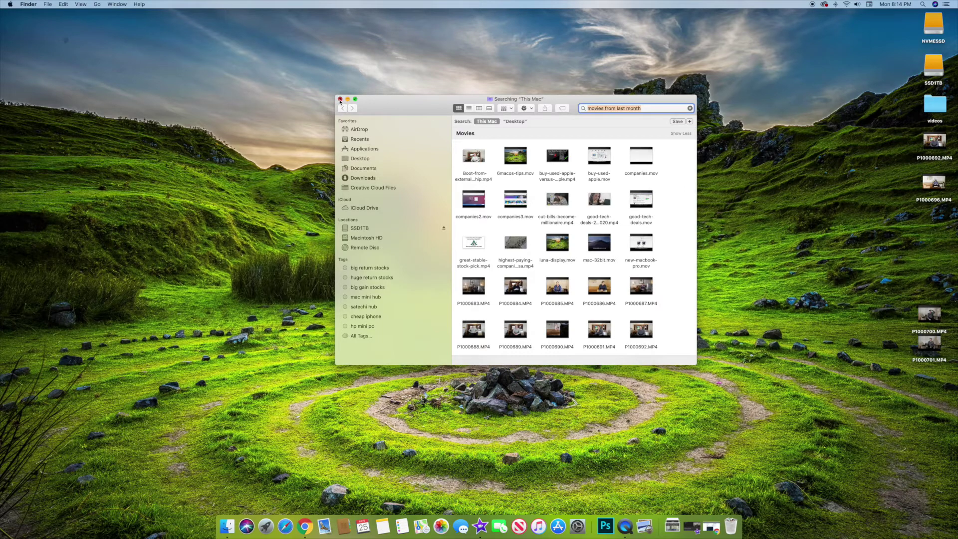
click(340, 99)
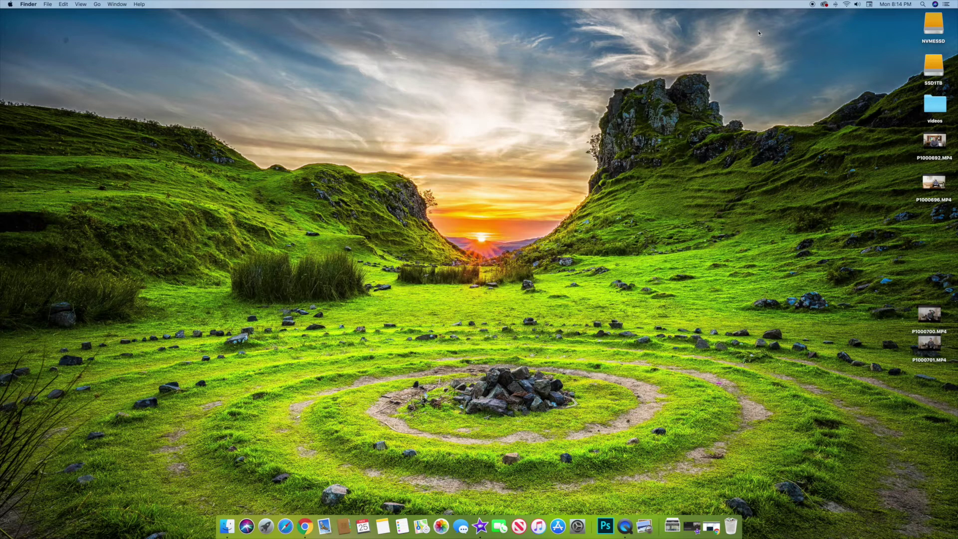
click(923, 5)
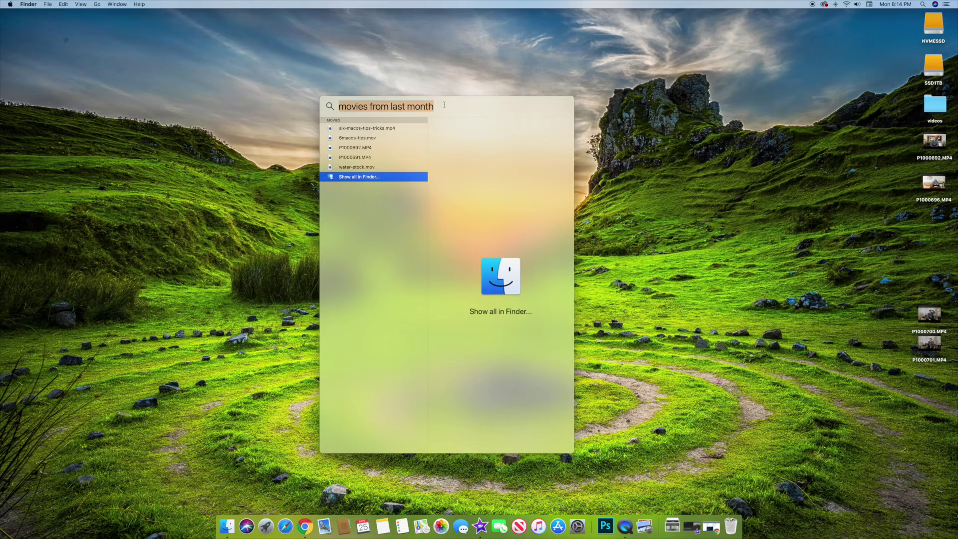
drag(444, 105, 364, 123)
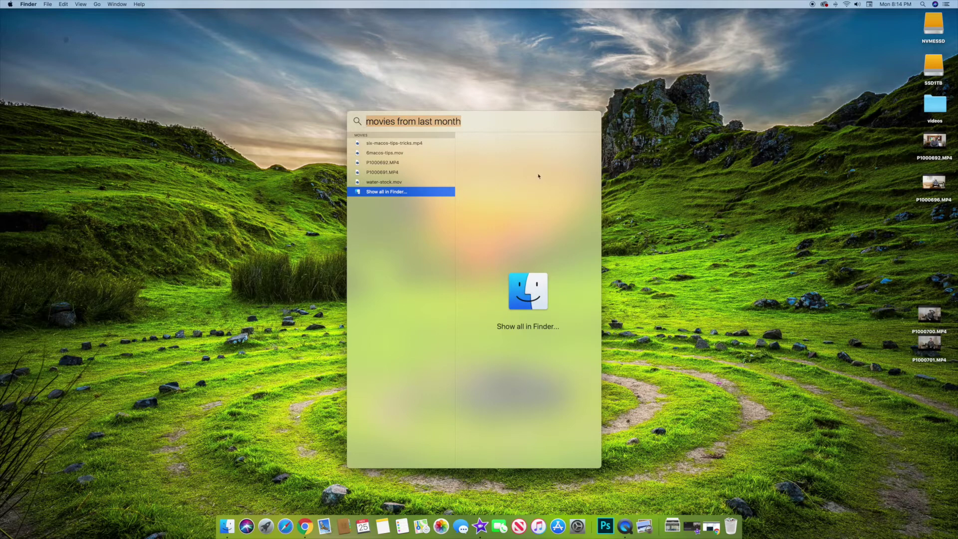
Convert 50 USD to euro, then Swiss franc, then start a 'chicago bears score' query.
text(50)
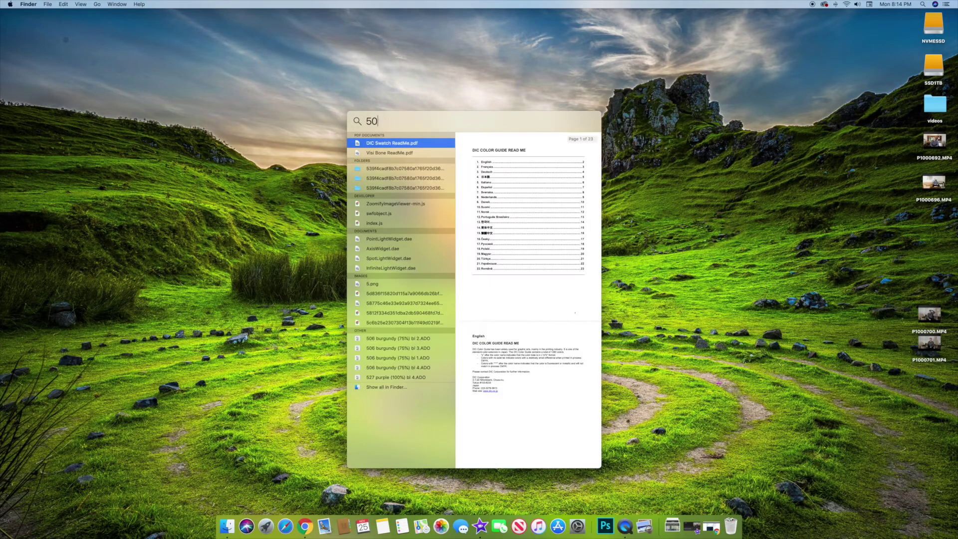
text( usd to euro)
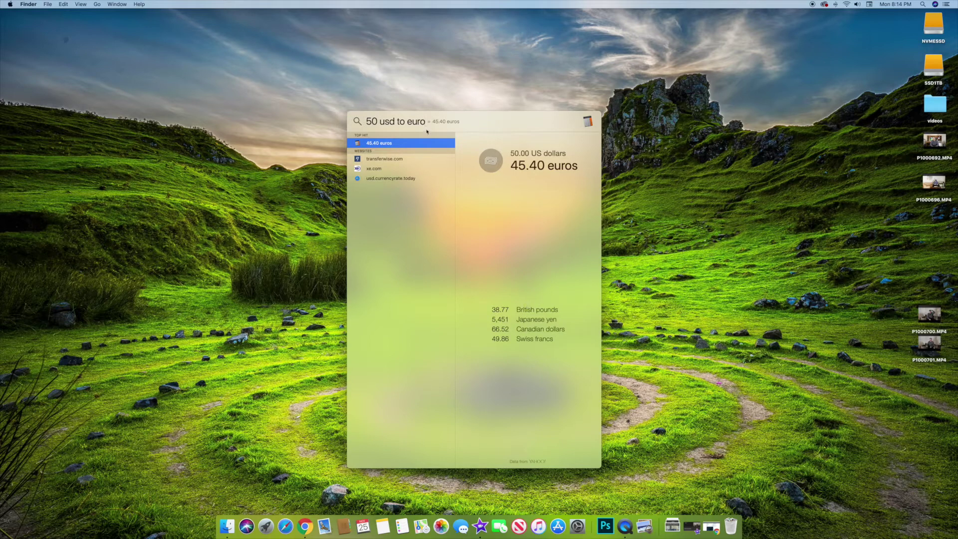
drag(408, 124, 463, 124)
text(swiss franks=)
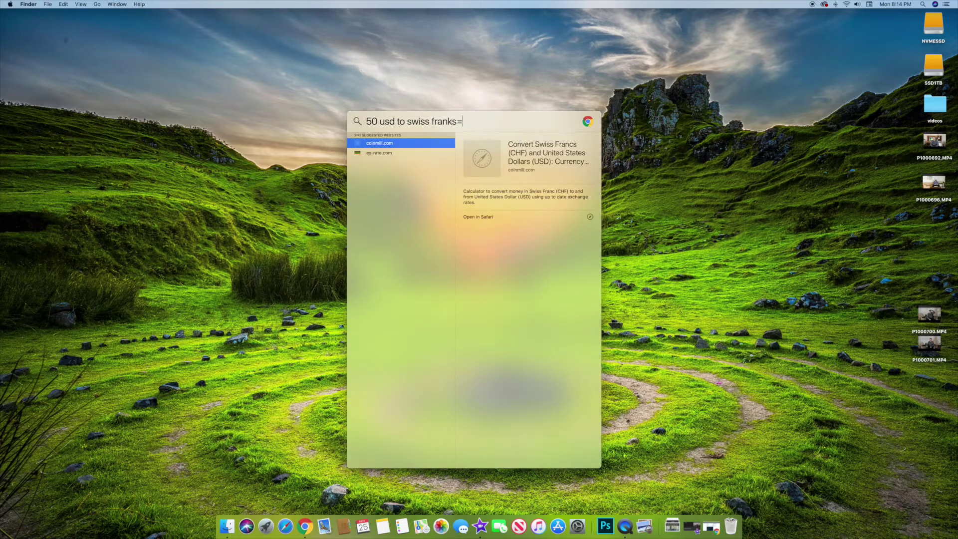
key(BackSpace)
key(BackSpace)
key(BackSpace)
key(BackSpace)
text(an)
key(BackSpace)
key(BackSpace)
text(anc)
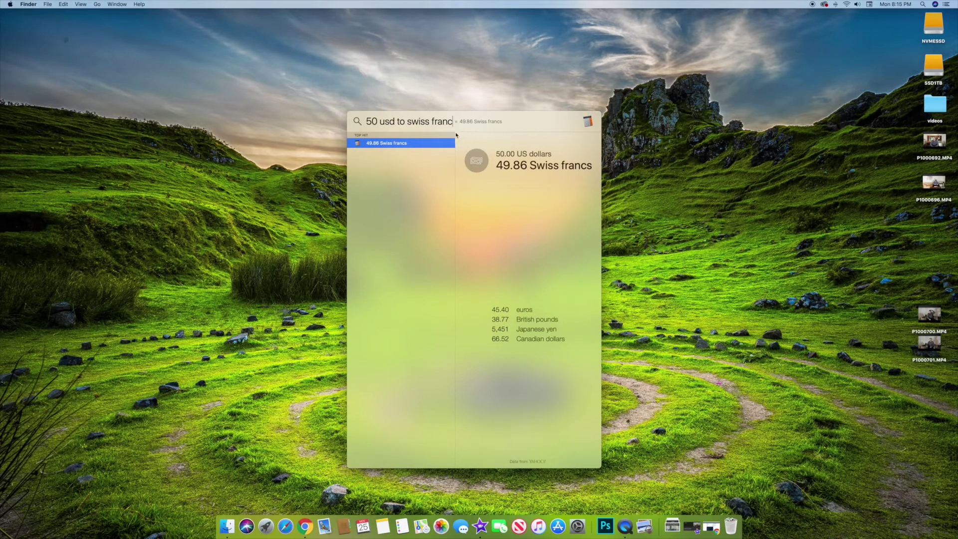
drag(453, 121, 313, 122)
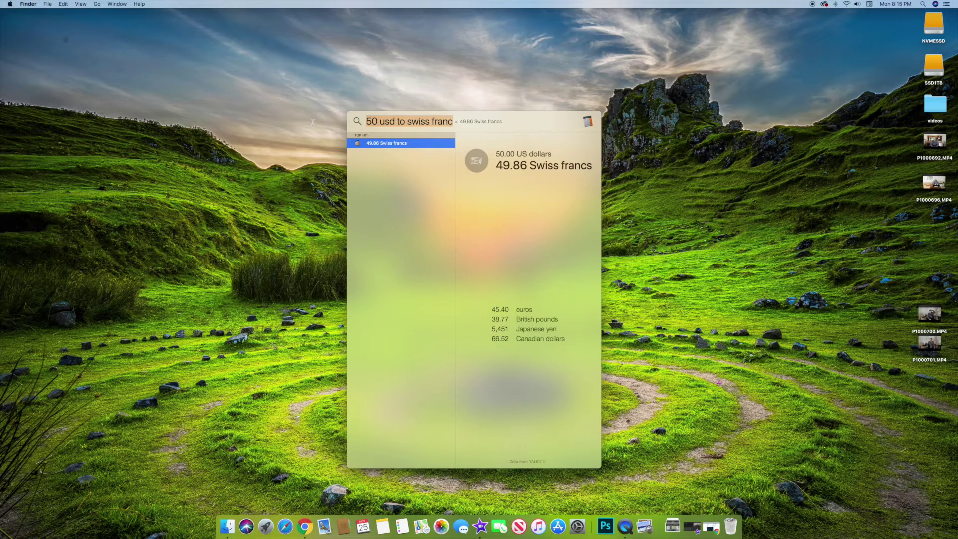
text(chicago bears score)
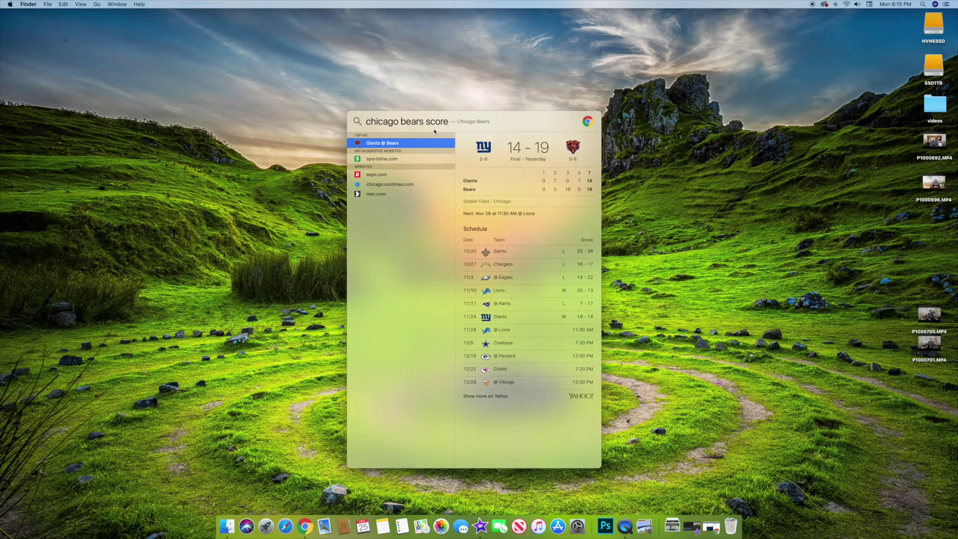
Change the query to 'chicago bears schedule' and move the Spotlight panel up-left.
drag(427, 123, 450, 123)
text(schedule)
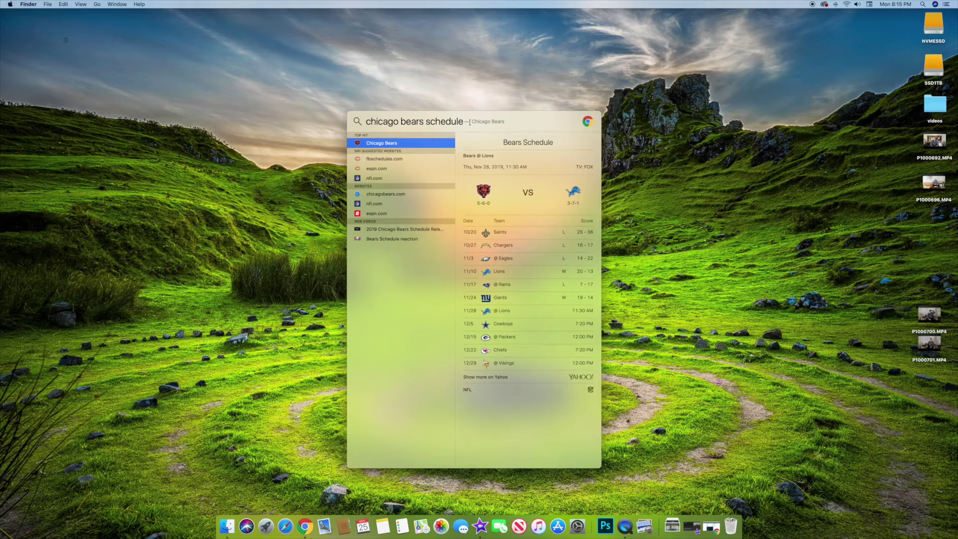
drag(469, 123, 378, 84)
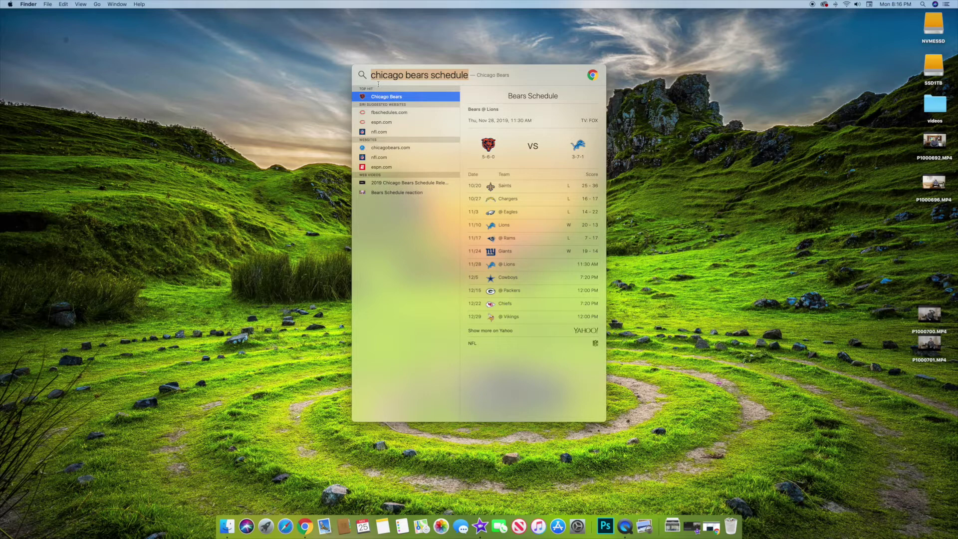
Search 'pizza close to me', then 'mexican food close to me', and clear the field.
text(pizza f)
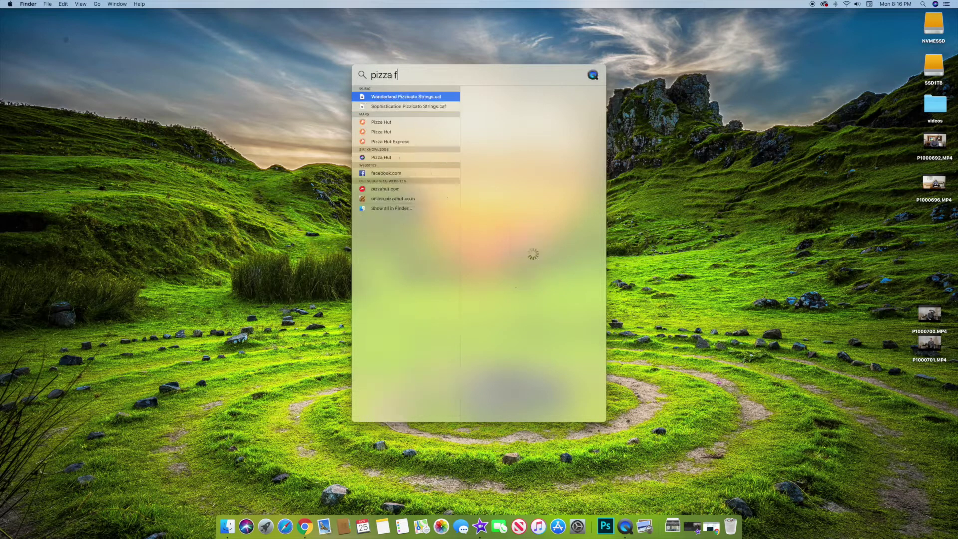
text(or)
key(BackSpace)
key(BackSpace)
key(BackSpace)
text(close to me)
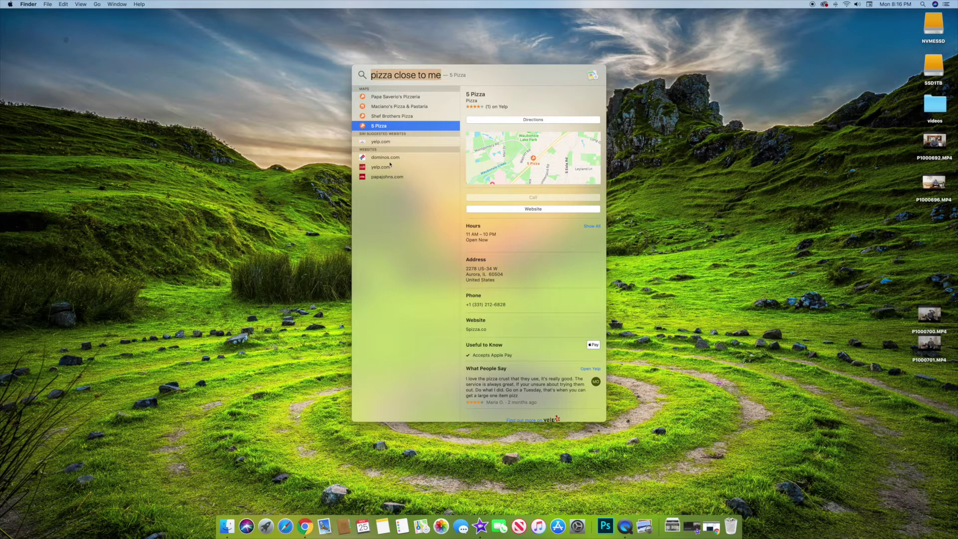
drag(438, 76, 393, 86)
double_click(337, 87)
text(mexican food)
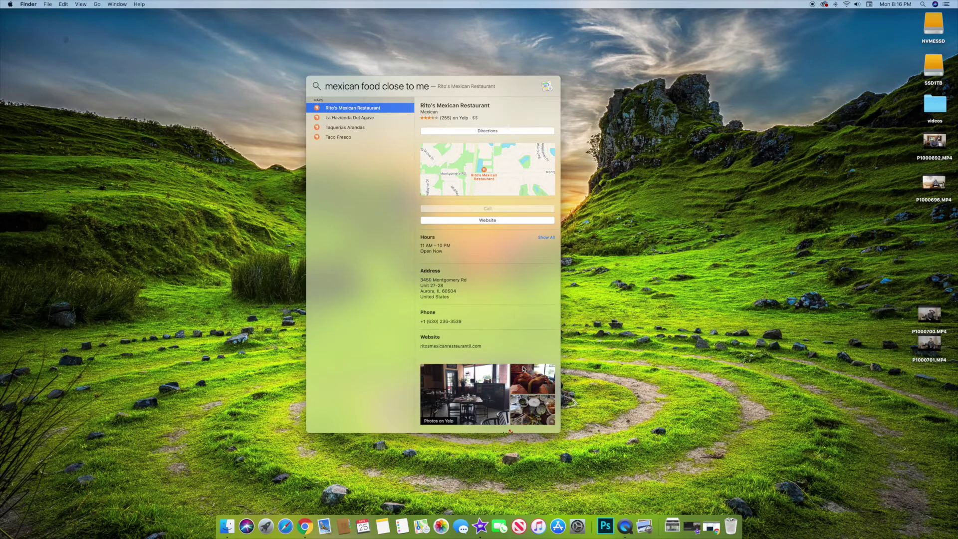
key(Escape)
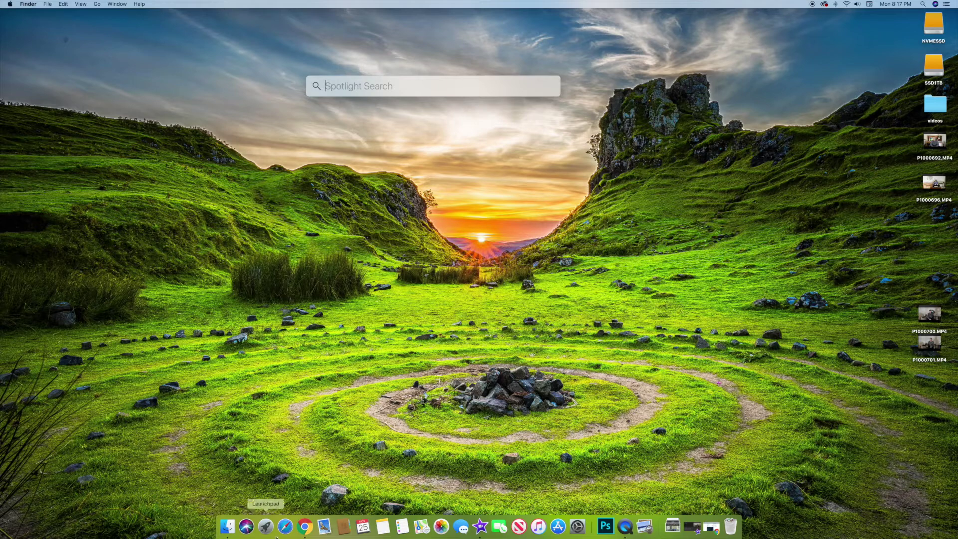
Copy flight code UAL927 from the FlightAware page and minimize Chrome.
click(305, 527)
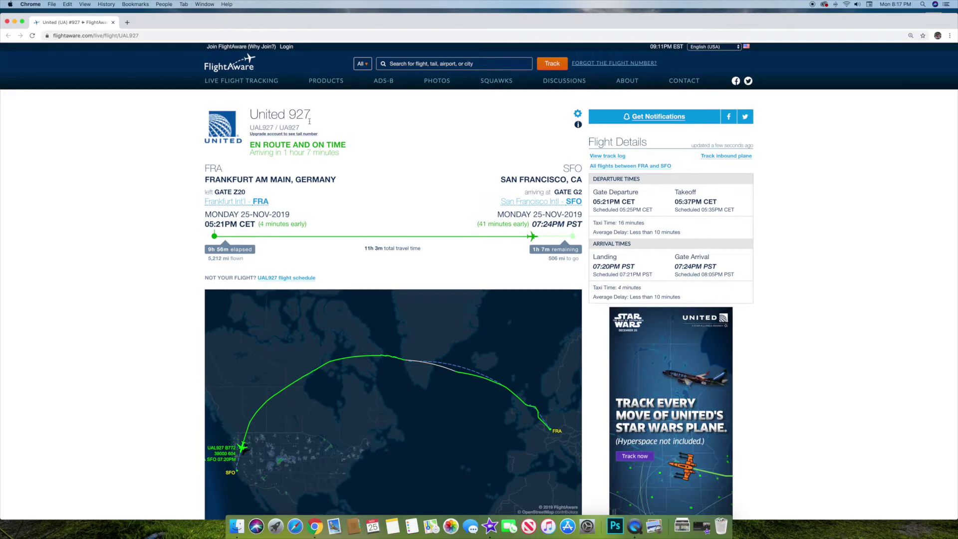
drag(251, 128, 274, 129)
key(super+c)
click(316, 115)
click(14, 21)
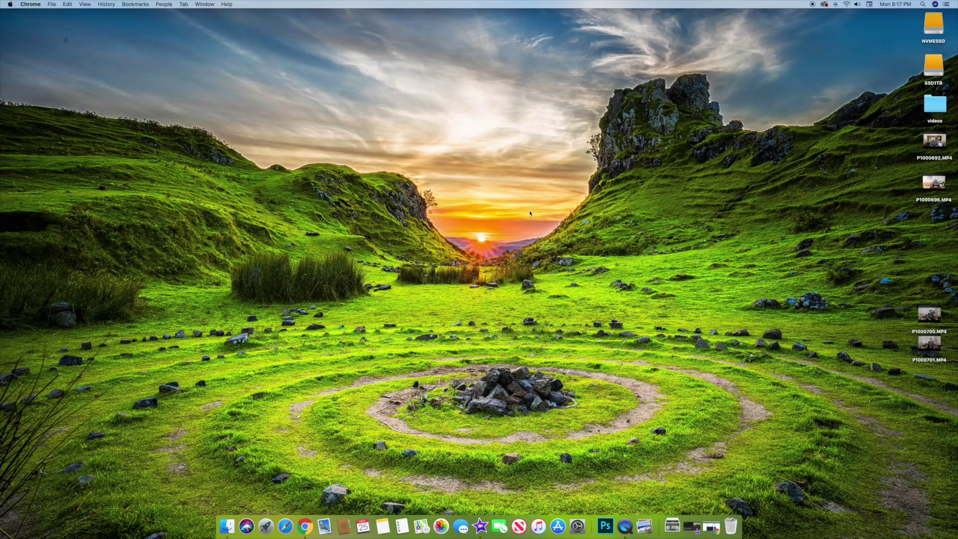
Look up flight UAL927 in Spotlight, then open the dictionary.com definition of 'urban'.
click(922, 4)
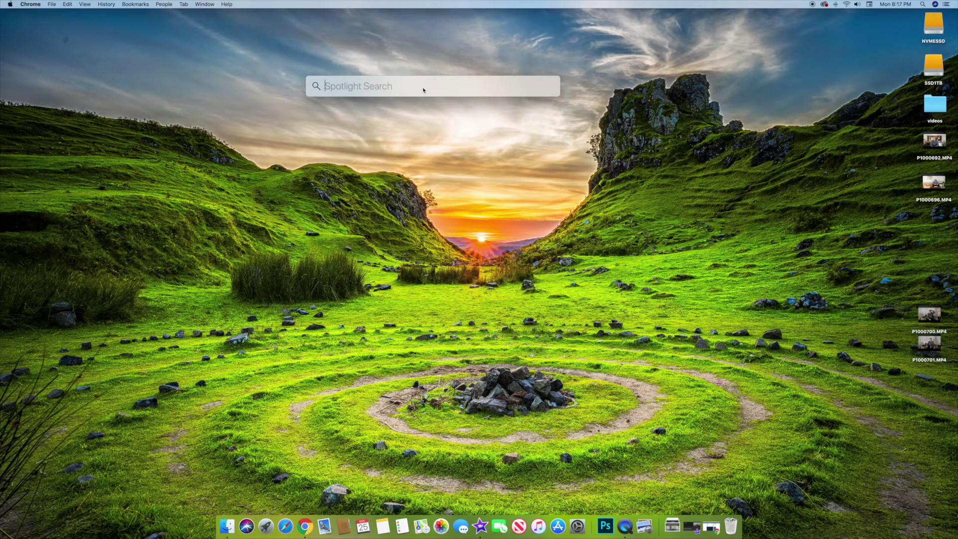
key(super+v)
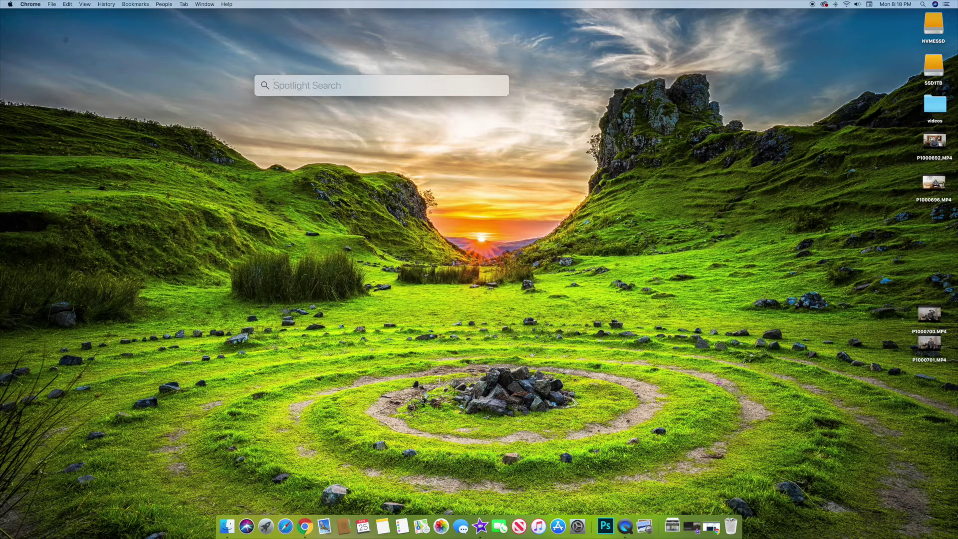
text(define)
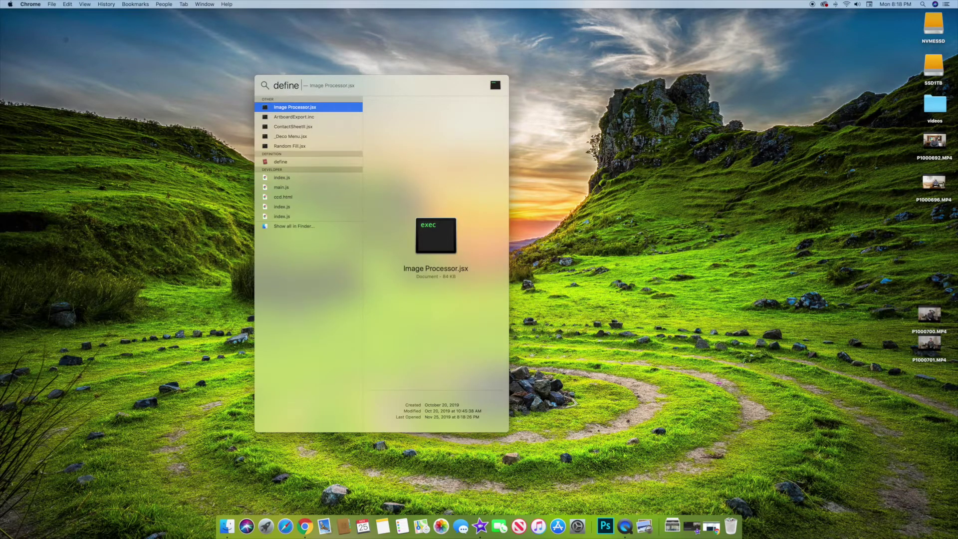
text( urban)
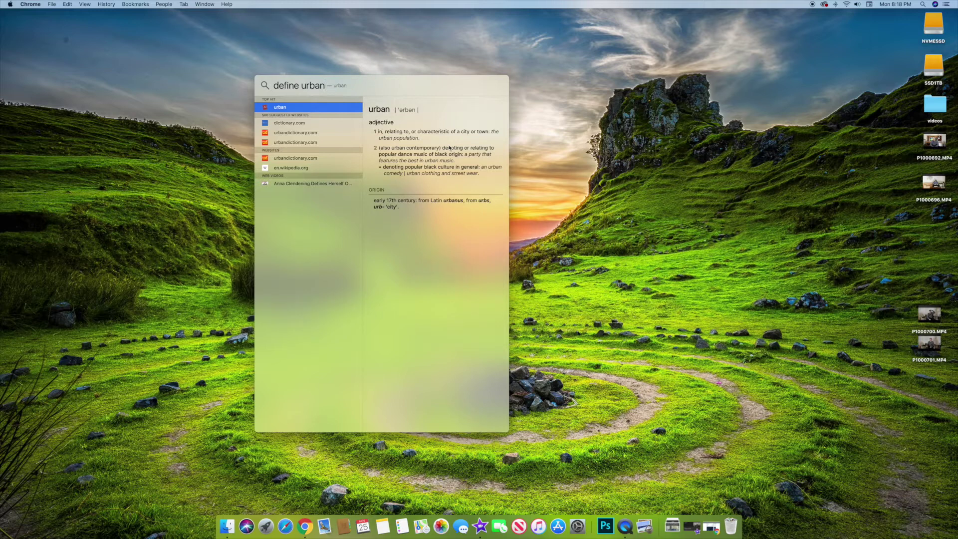
click(288, 125)
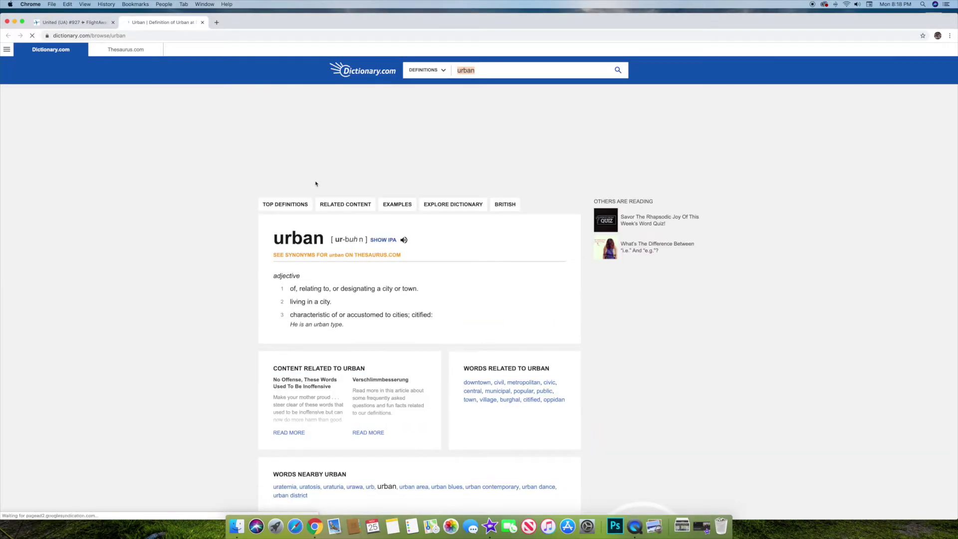
Scroll through the dictionary.com definition of urban.
scroll(349, 239, down, 5)
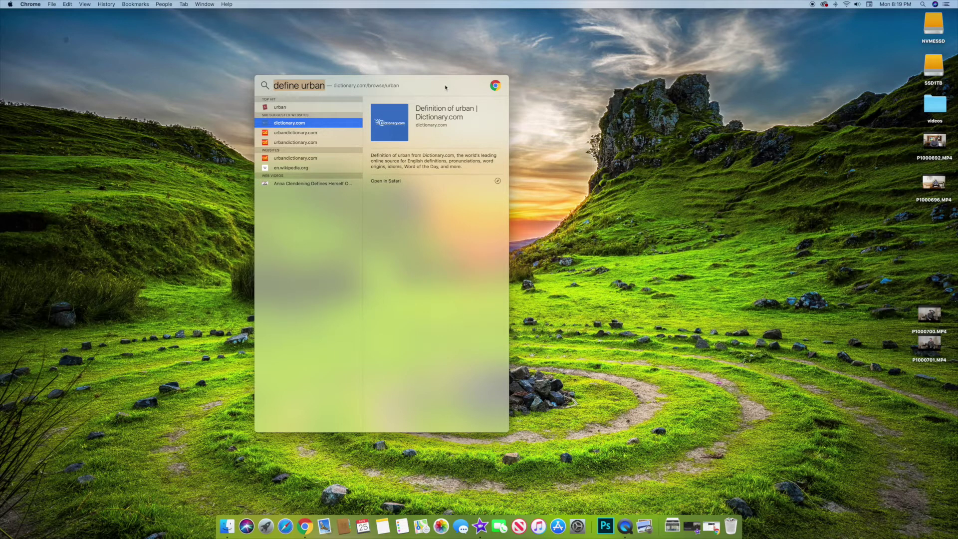
Convert 5 inches to feet, then replace the query with 'weather in chicago'.
text(5 inc)
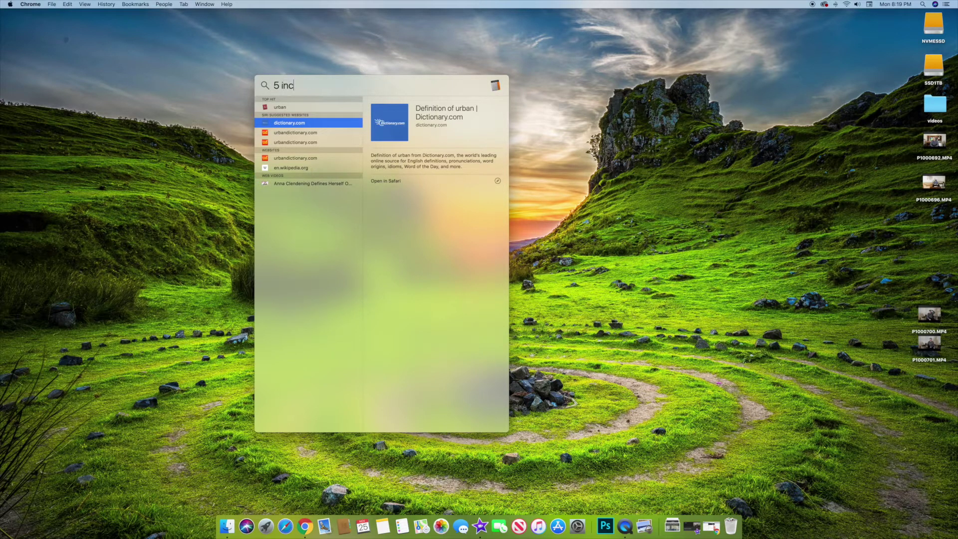
text(hes to feed)
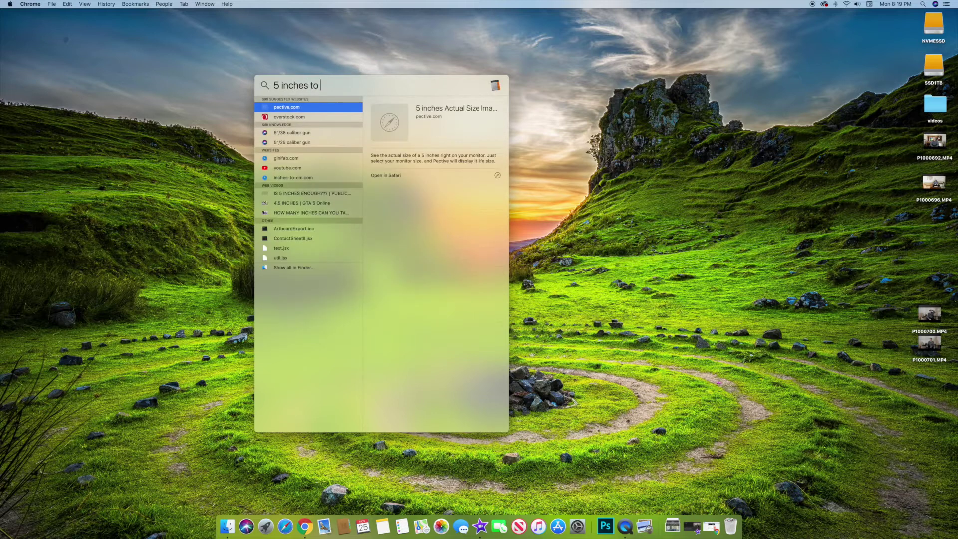
key(BackSpace)
text(t)
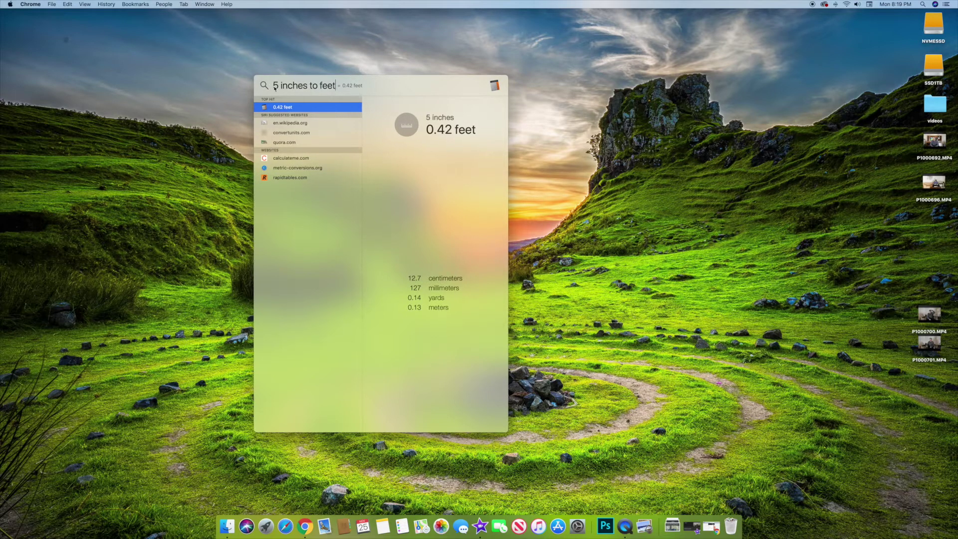
drag(273, 85, 416, 92)
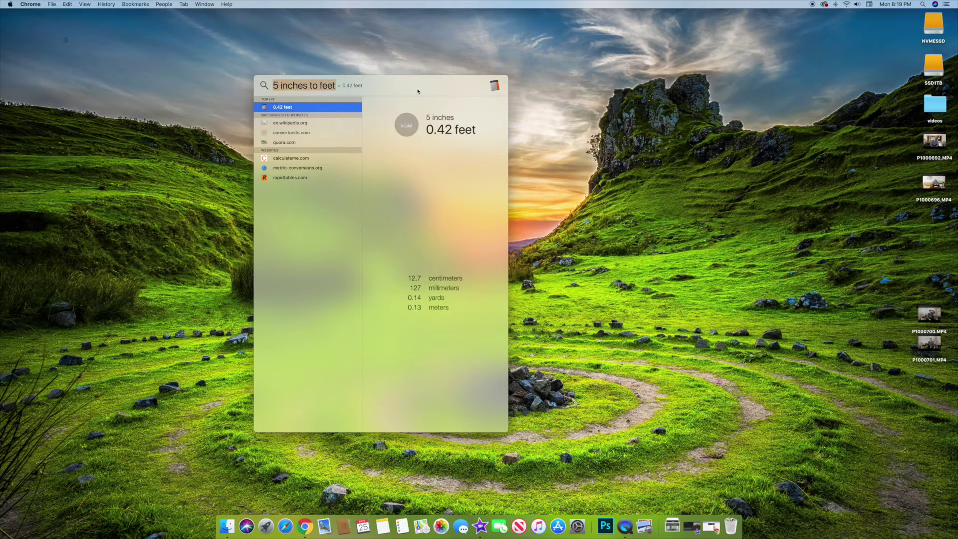
text(weath)
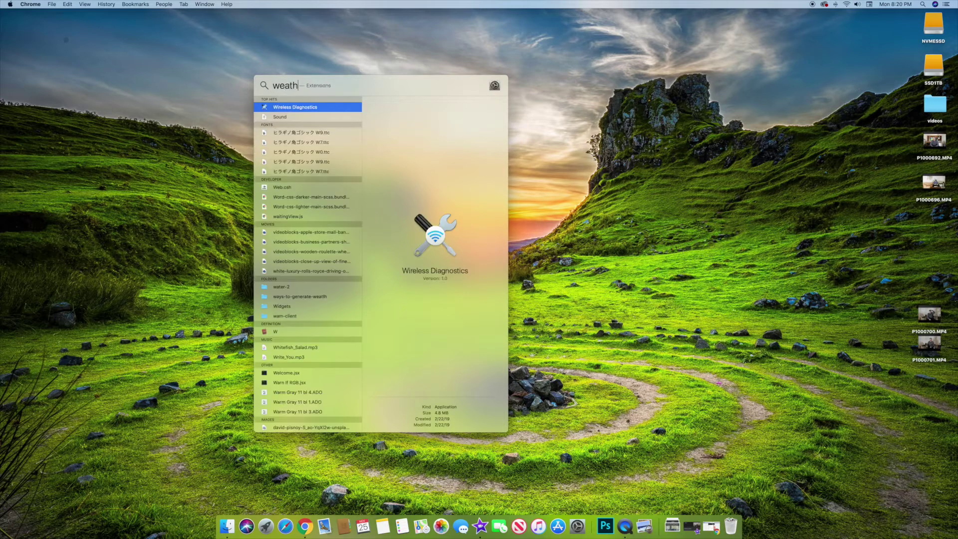
text(er in chicago, IL)
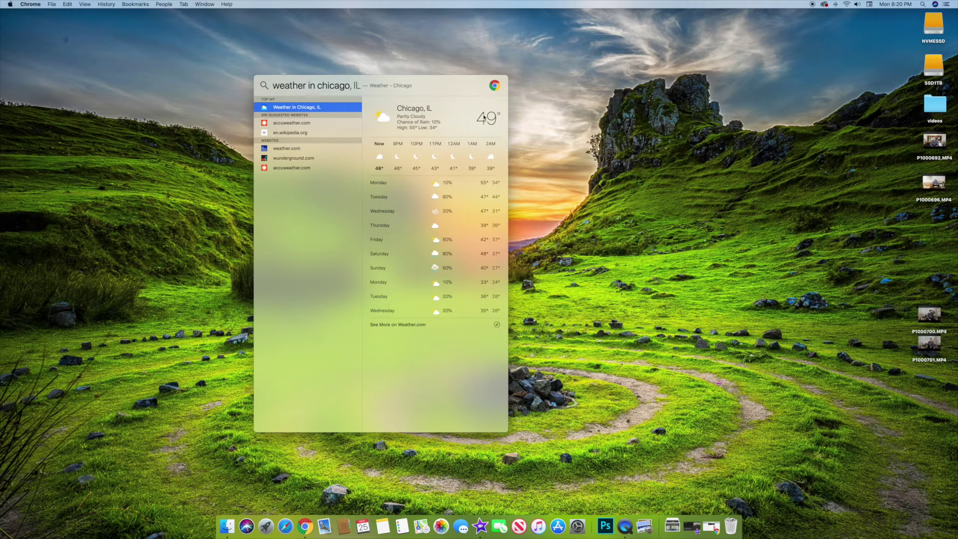
Open weather.com's Chicago, IL 10 Day Weather page in Chrome from the Spotlight results.
click(282, 152)
double_click(282, 152)
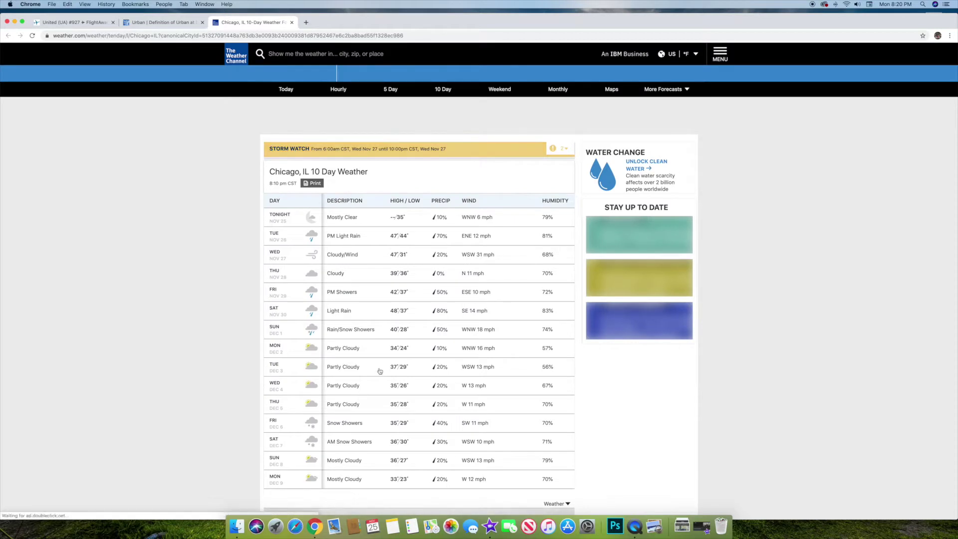
Search Spotlight for 'espn' and open espn.com in a new Chrome tab.
mouse_move(380, 370)
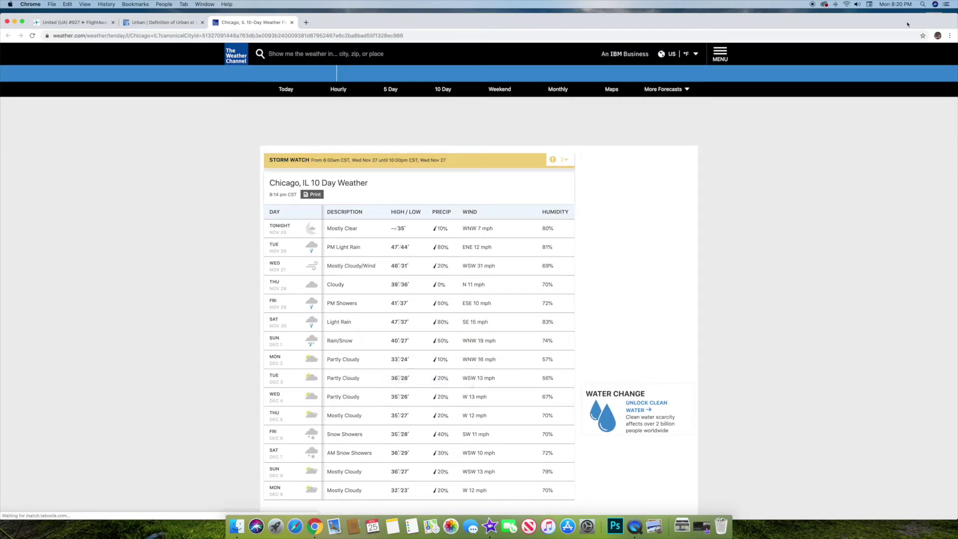
click(922, 5)
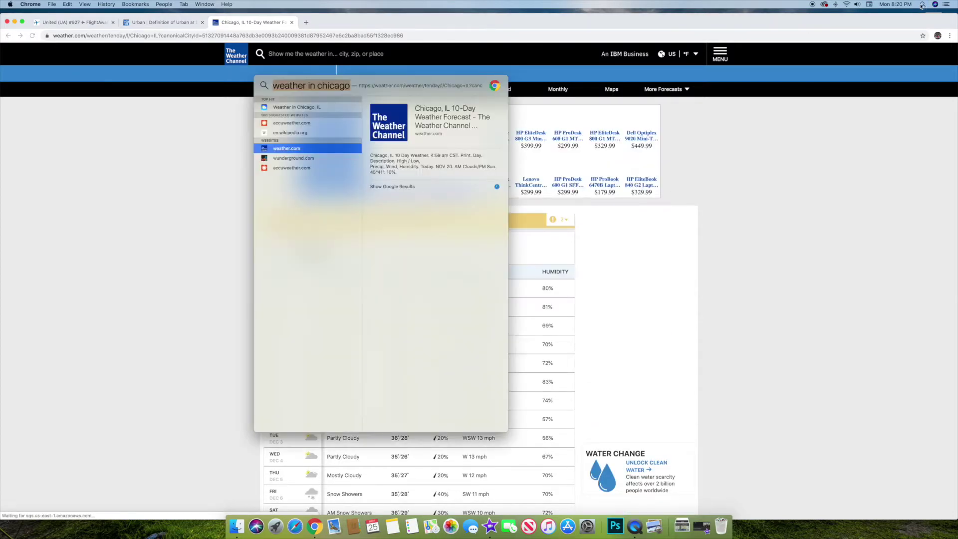
drag(354, 80, 434, 122)
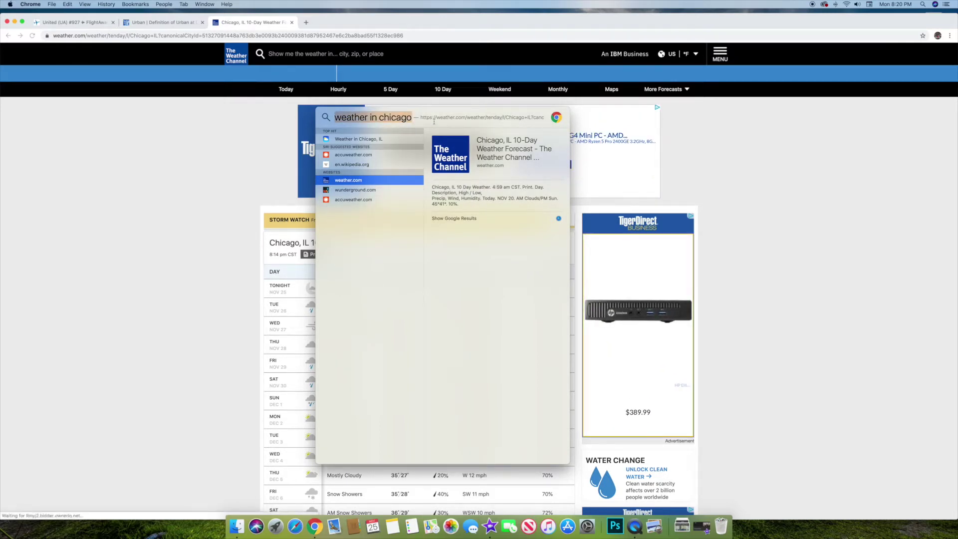
text(espn)
key(Return)
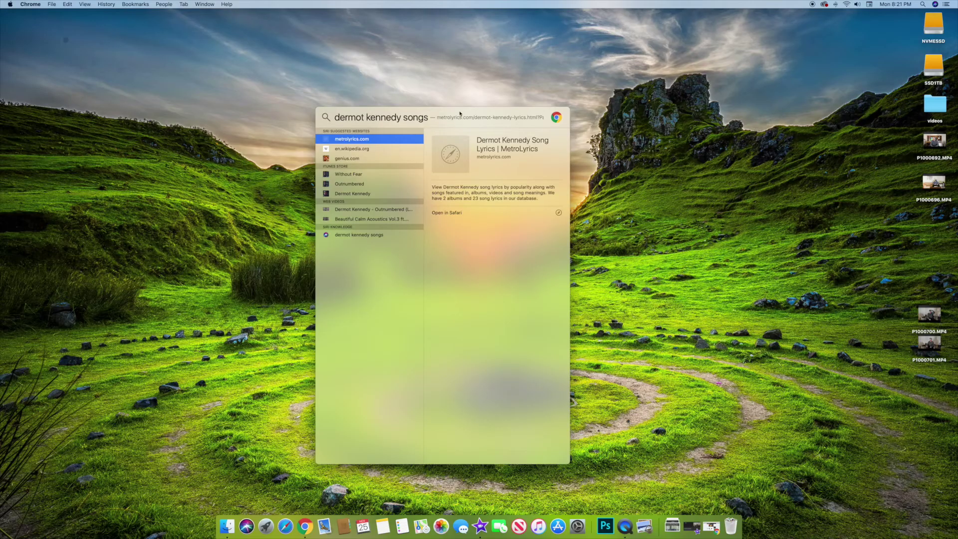
Move the Spotlight panel with the singer's song results up and to the left.
drag(459, 113, 467, 103)
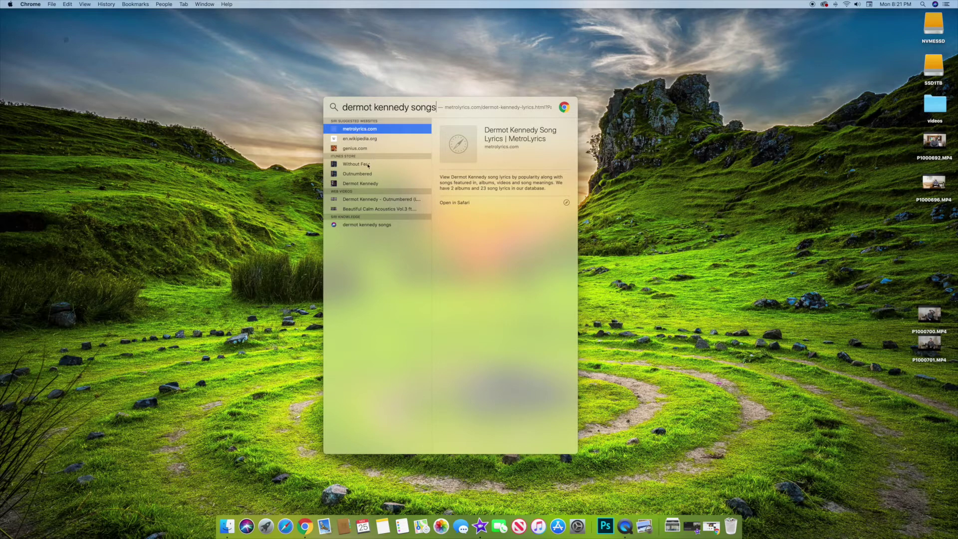
Play the 'Outnumbered (Lyrics)' video on YouTube from Spotlight's video result.
double_click(363, 200)
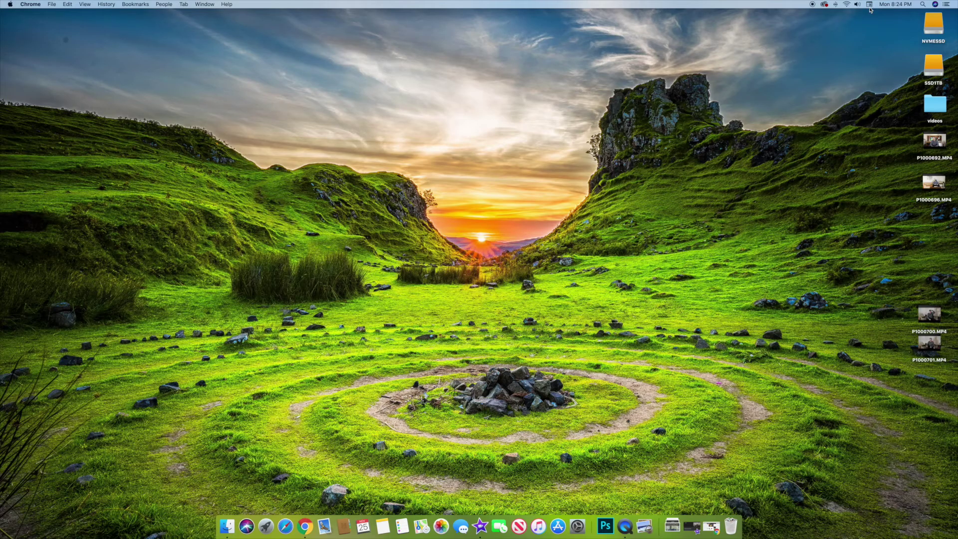
Reopen Spotlight from the menu bar to show the 'who is' query about the US president.
click(922, 4)
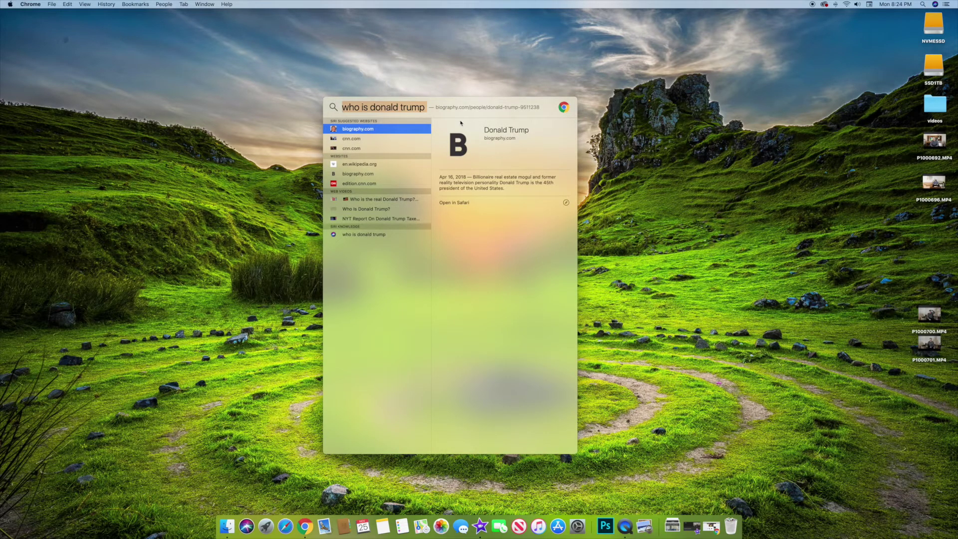
Open the president's en.wikipedia.org article, skim it, then close its tab to return to ESPN.
click(354, 164)
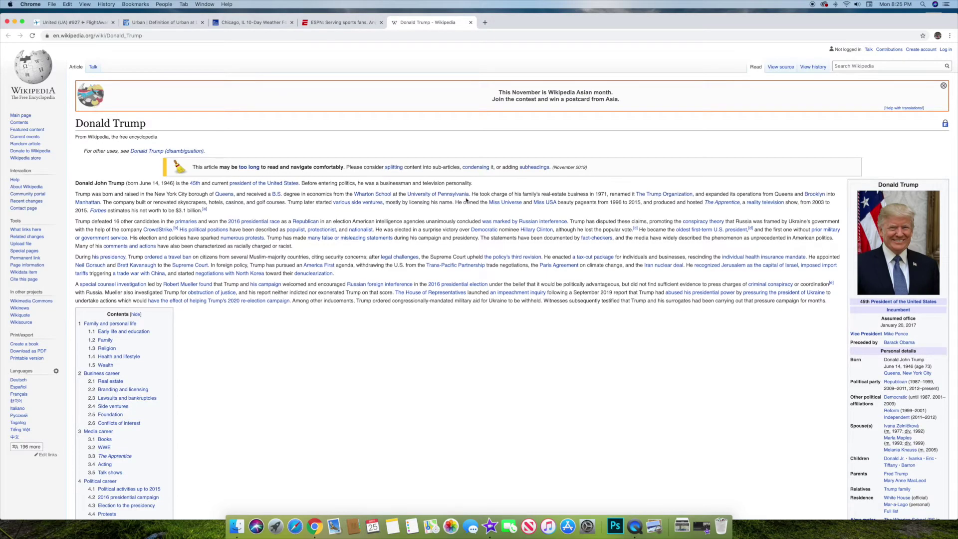
scroll(465, 200, down, 10)
scroll(466, 200, up, 12)
click(471, 23)
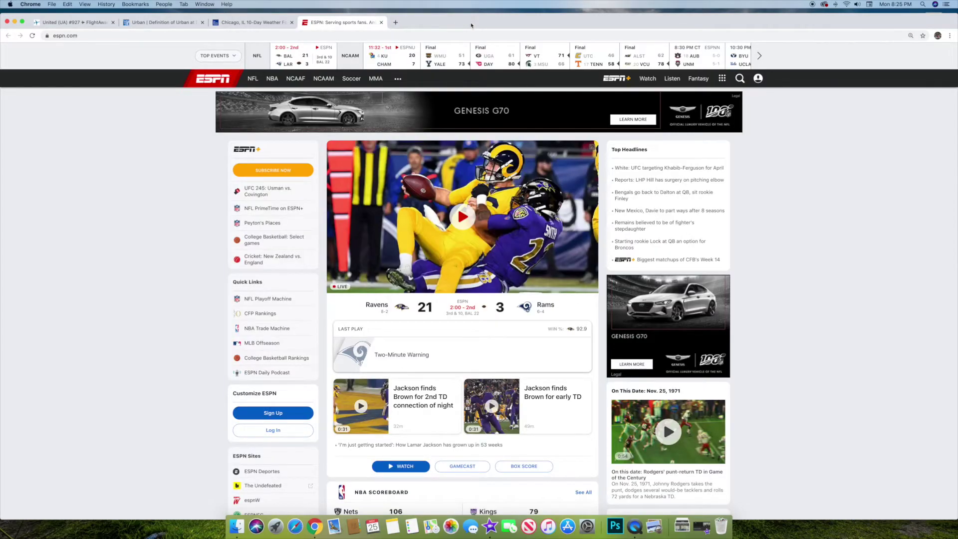